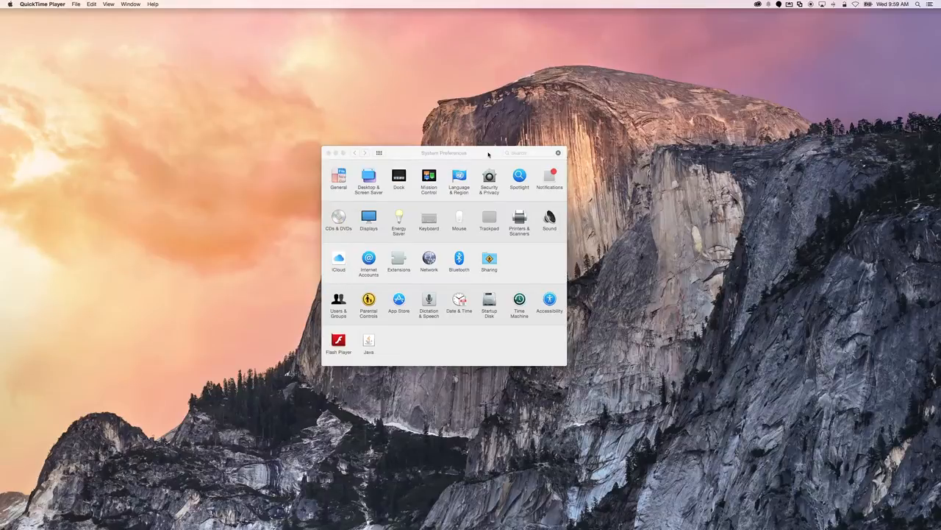
Launch the Java Control Panel from the Java pane in System Preferences.
drag(487, 153, 474, 135)
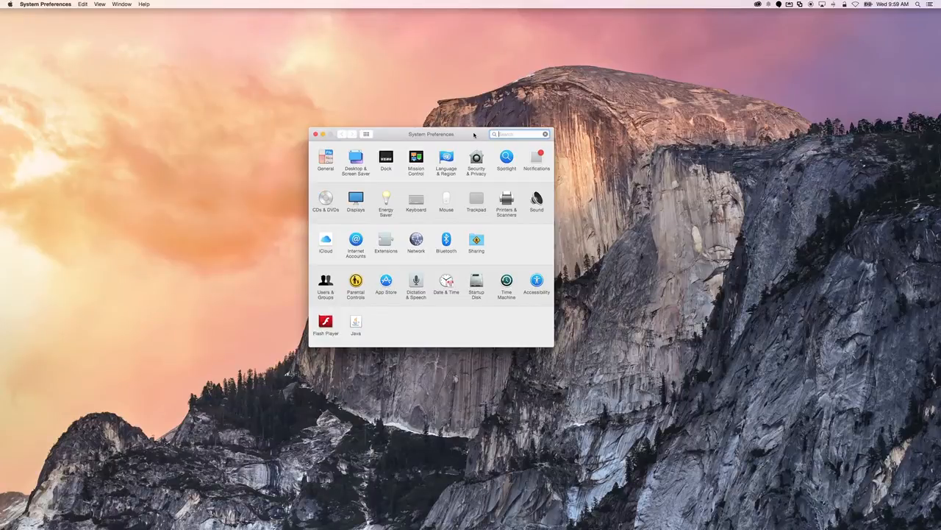
click(356, 323)
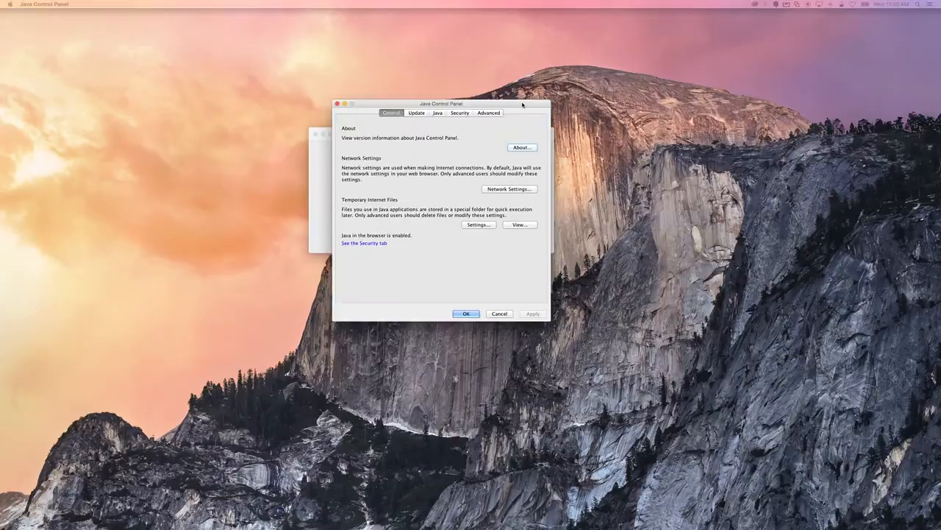
Uncheck Use TLS 1.1 and Use TLS 1.2 in the Advanced settings, then apply and confirm.
drag(513, 107, 493, 111)
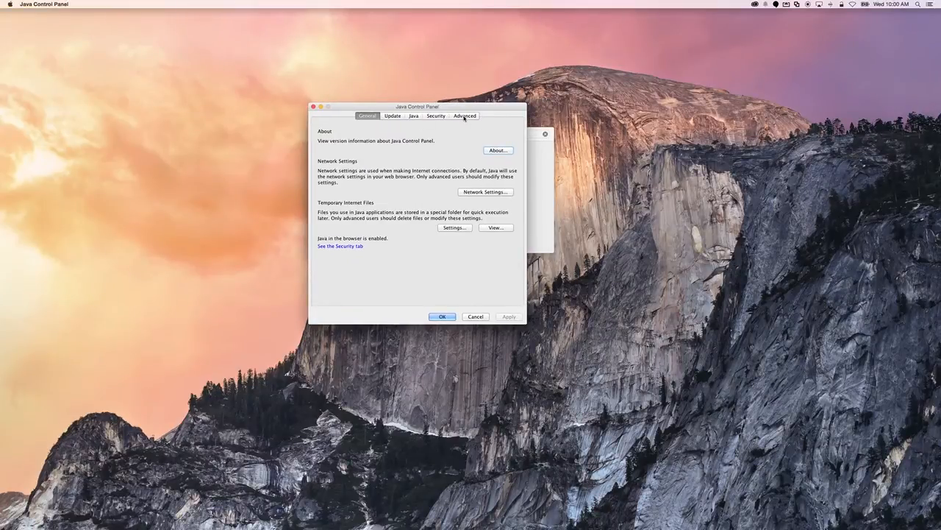
click(464, 116)
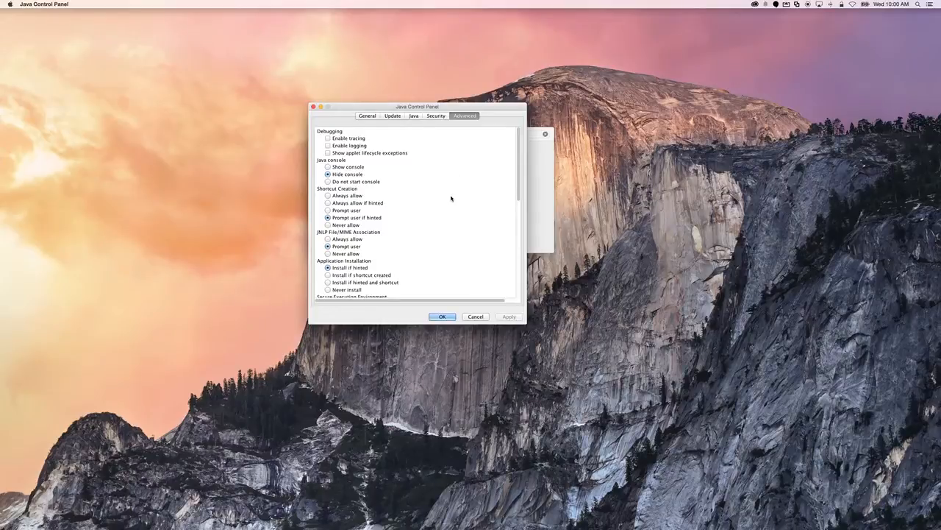
scroll(452, 198, down, 10)
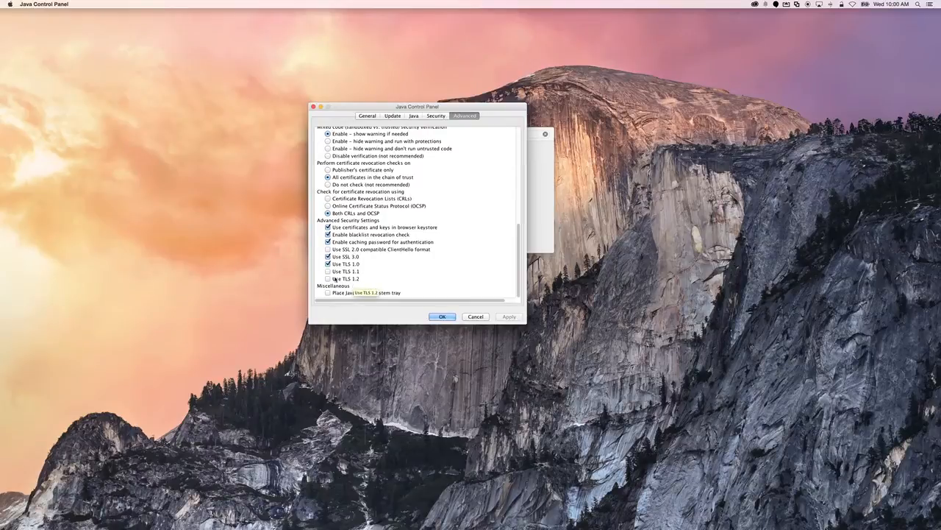
click(327, 272)
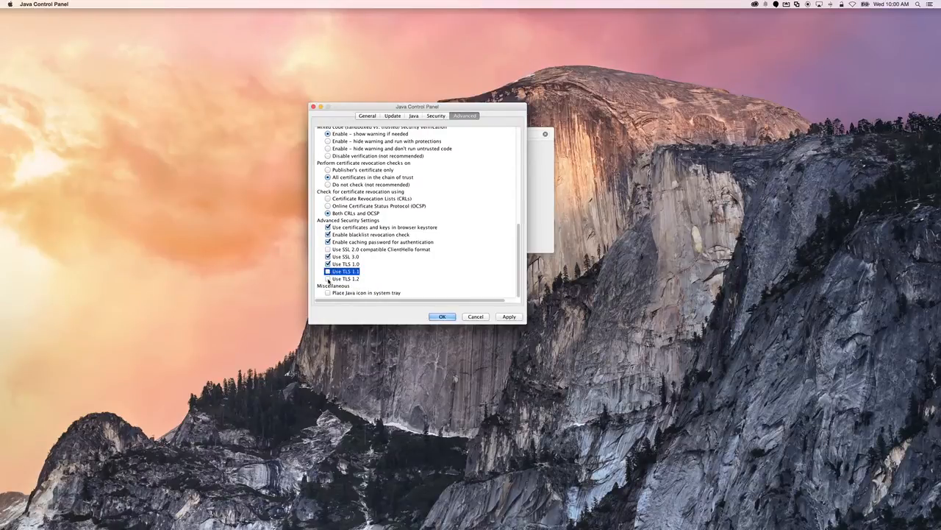
click(328, 279)
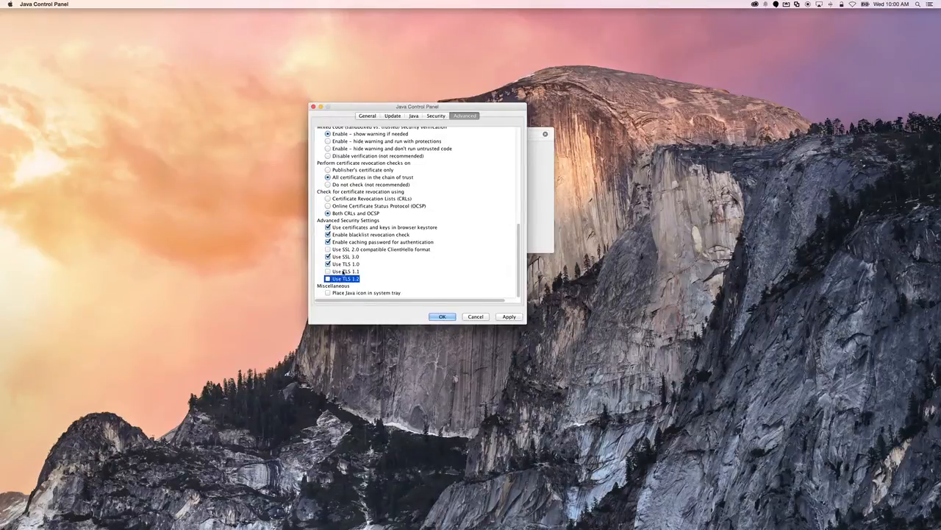
click(509, 316)
click(442, 316)
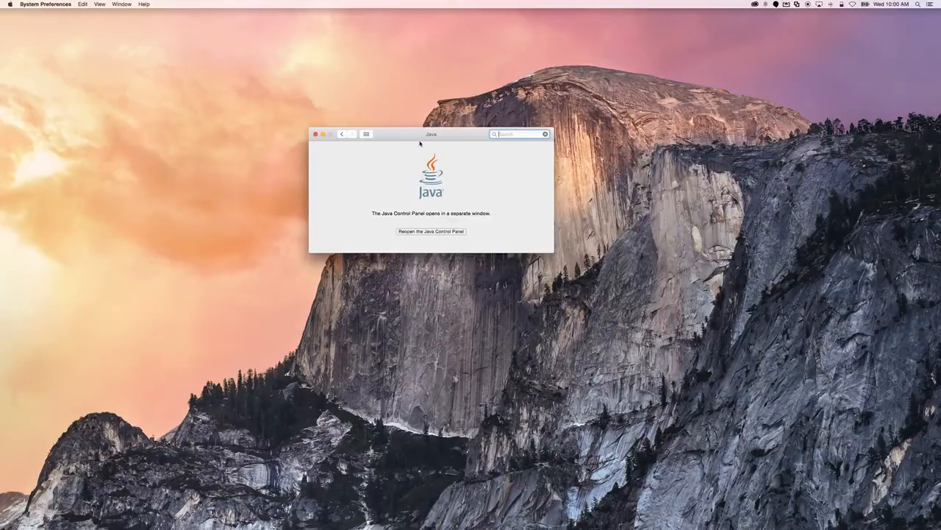
Return to all preferences, then reach the Java entry via Start > Control Panel in the Windows XP VM.
click(367, 135)
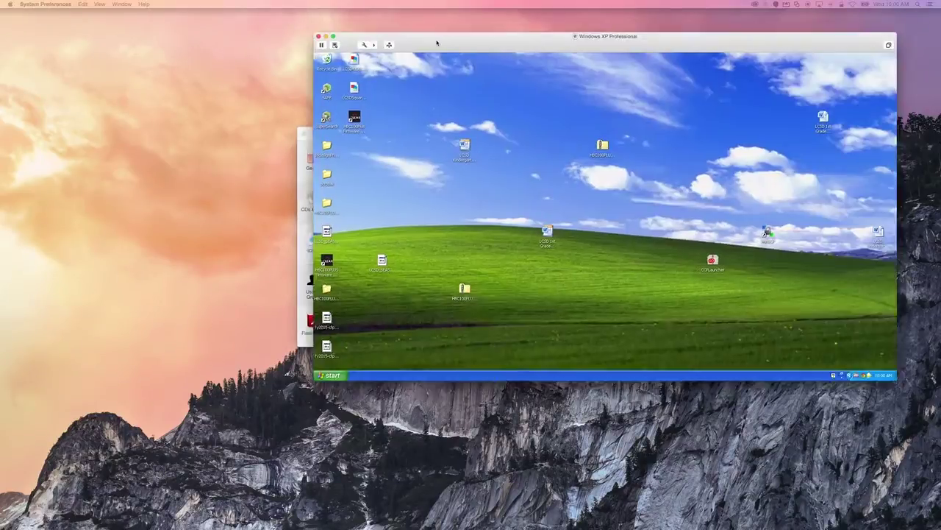
drag(441, 52, 261, 56)
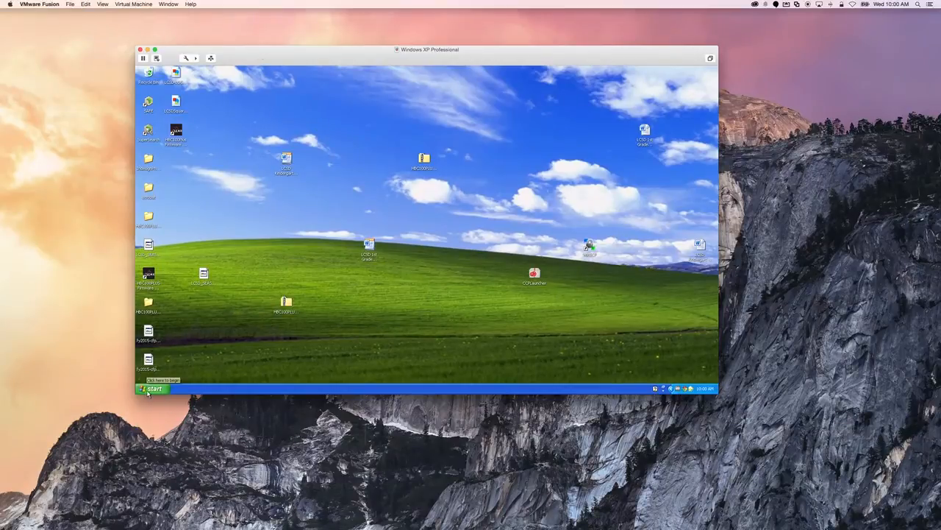
click(153, 388)
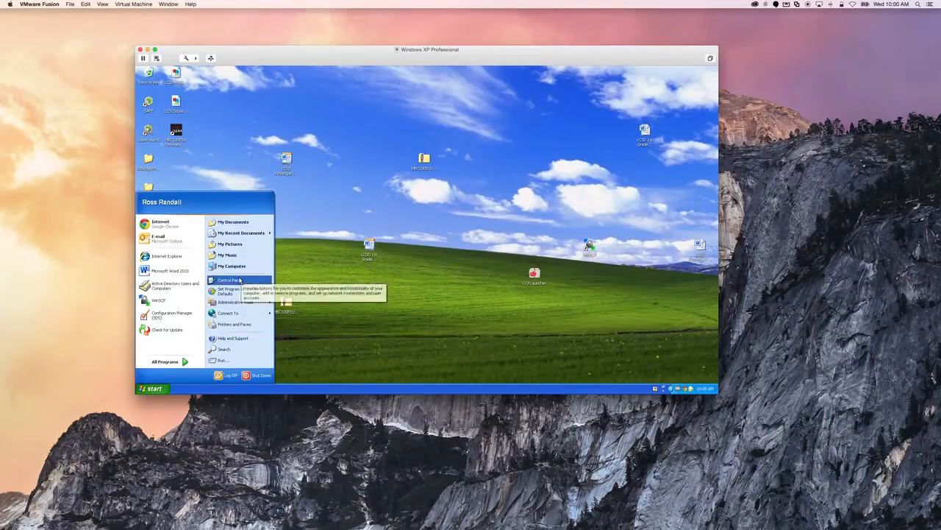
click(229, 280)
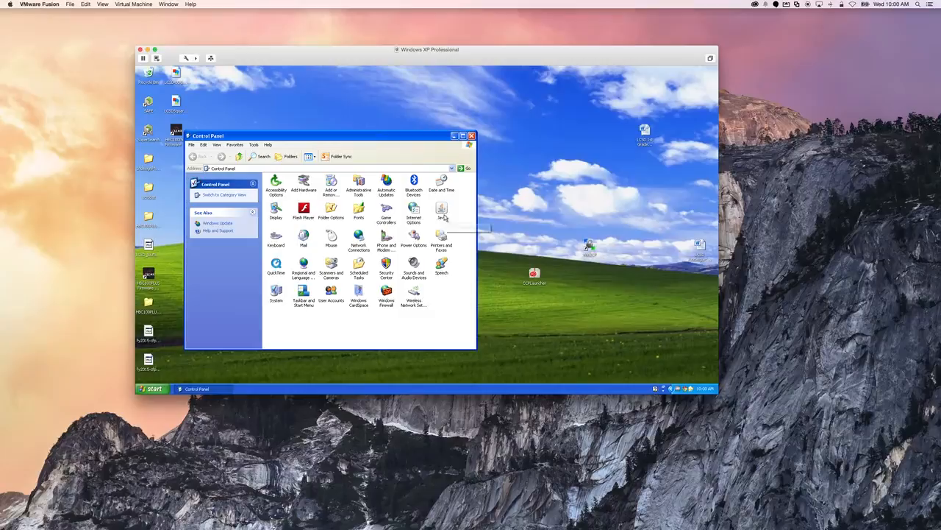
click(442, 212)
Launch the Windows XP Java Control Panel and toggle Java for Mozilla family browsers under Advanced.
double_click(445, 213)
drag(471, 108, 423, 94)
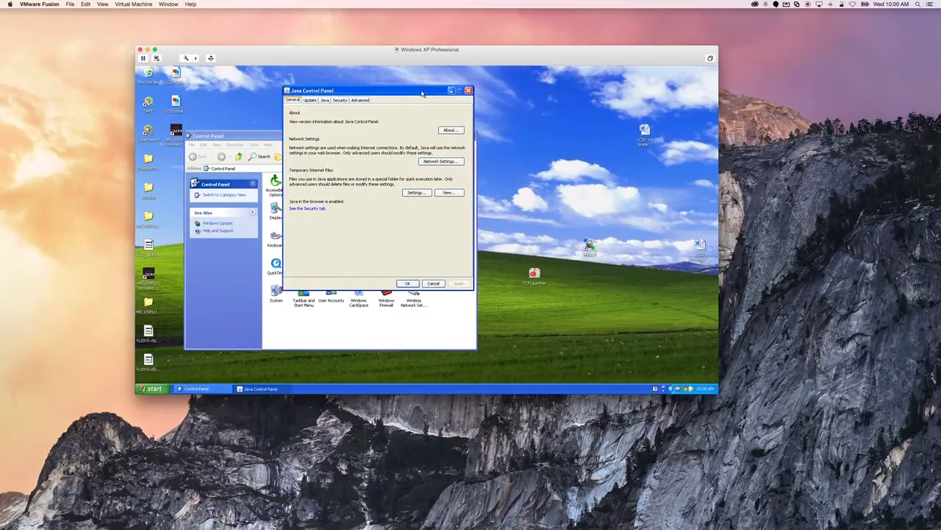
click(360, 100)
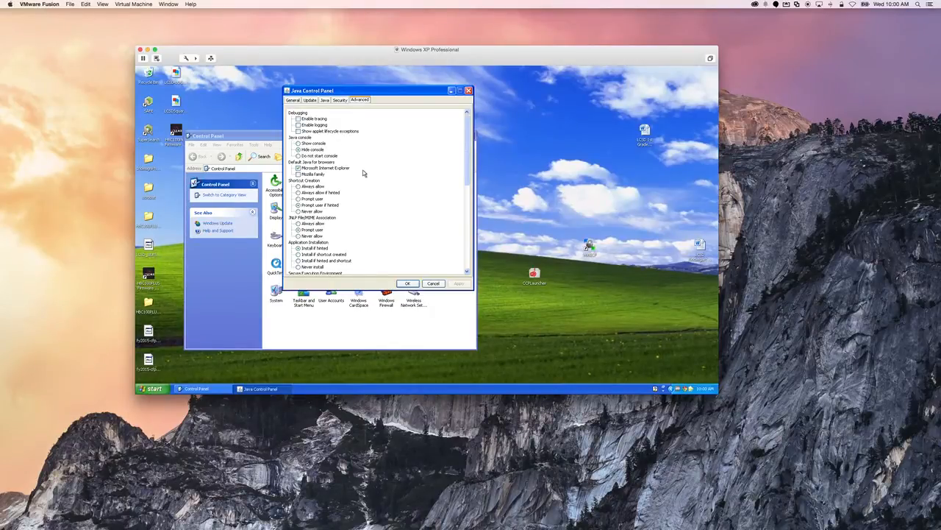
click(298, 174)
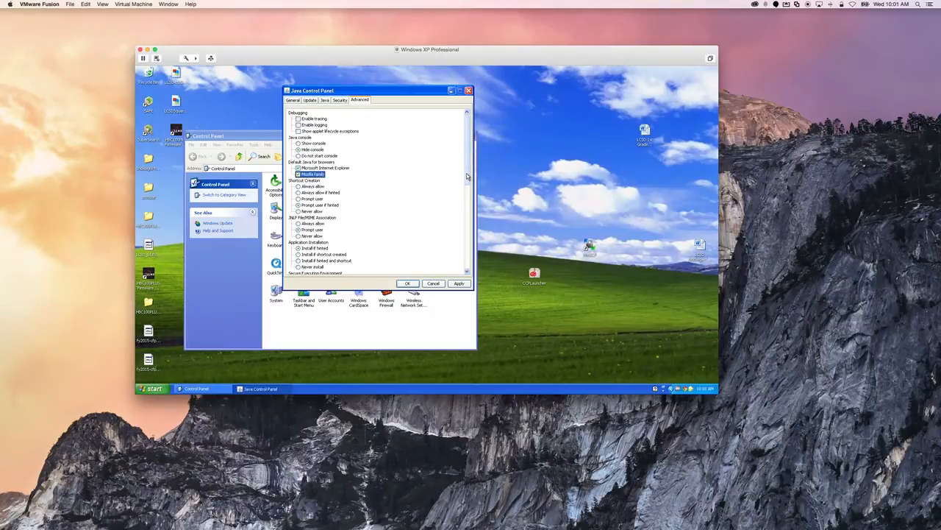
drag(467, 175, 468, 261)
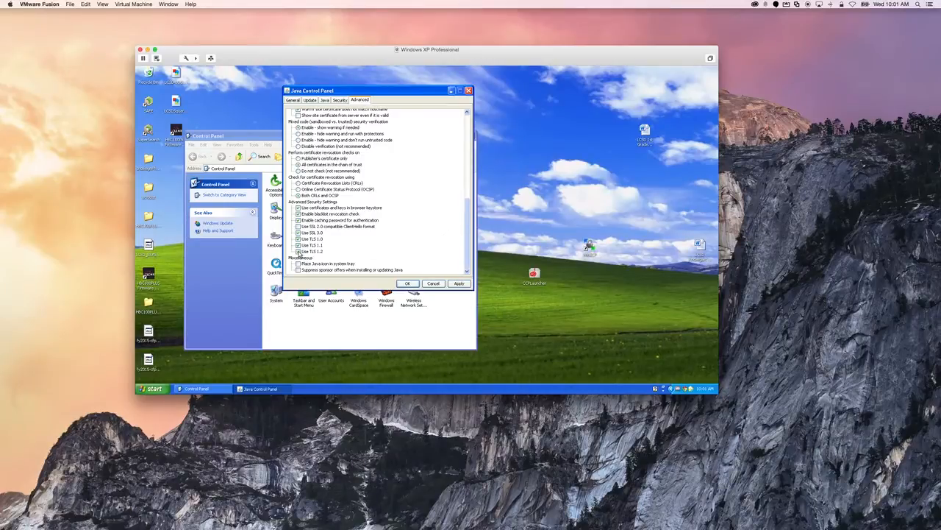
Uncheck Use TLS 1.2 and Use TLS 1.1, apply and confirm, then close Control Panel.
click(299, 252)
click(298, 246)
click(459, 284)
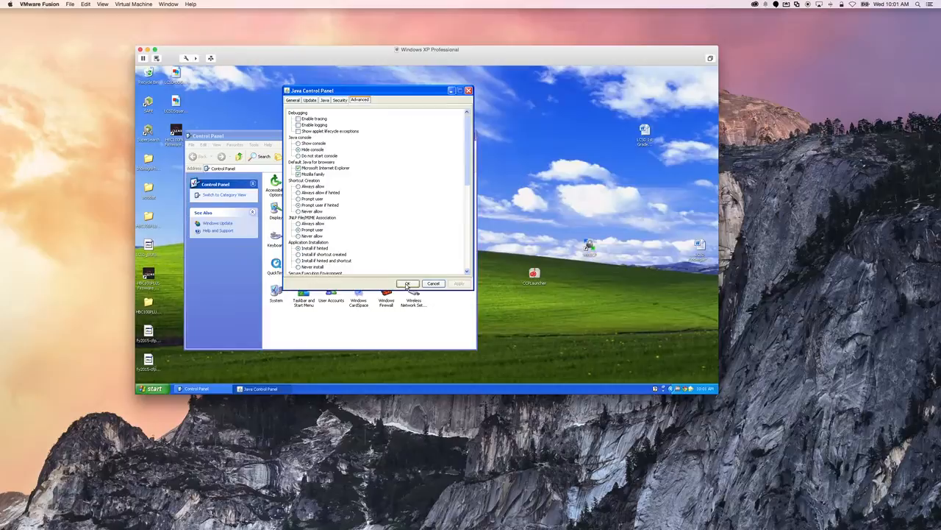
click(407, 284)
click(470, 136)
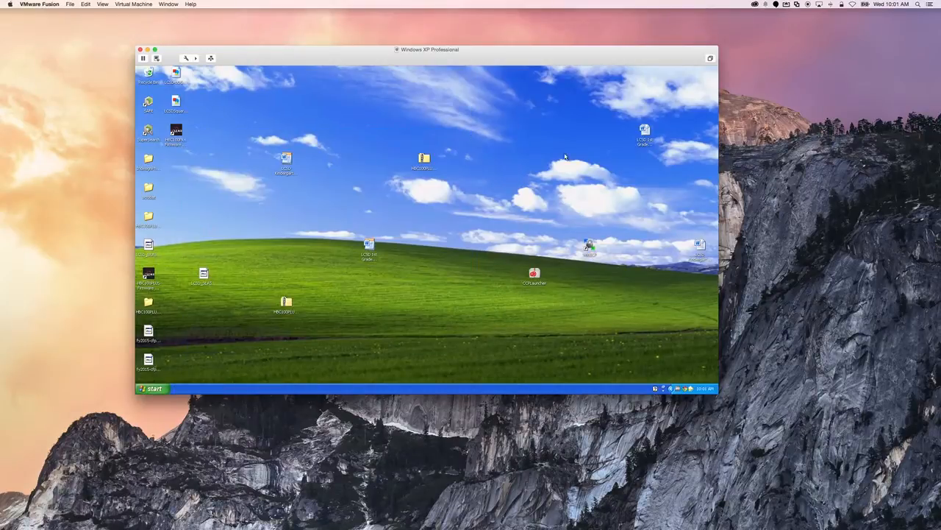